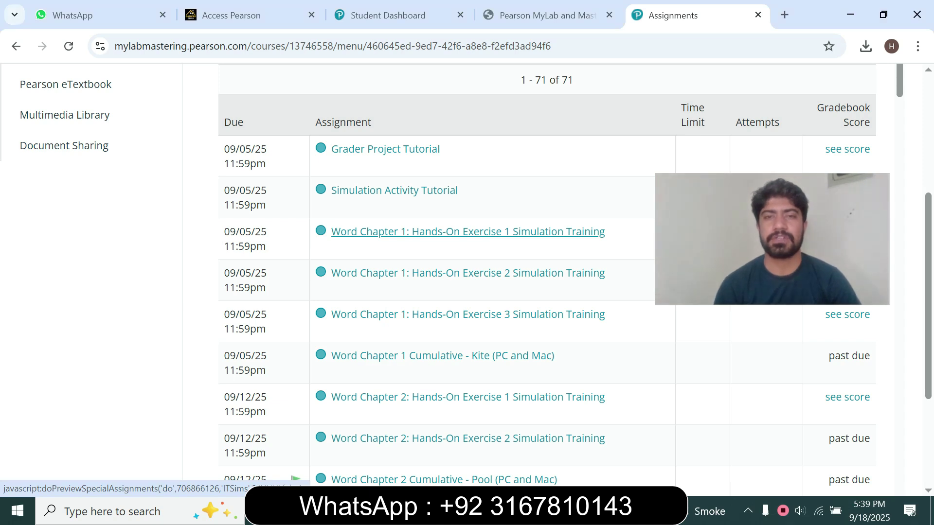
Open the Word Chapter 1: Hands-On Exercise 1 Simulation Training assignment in a maximized window and accept the late-penalty alert.
left_click(467, 232)
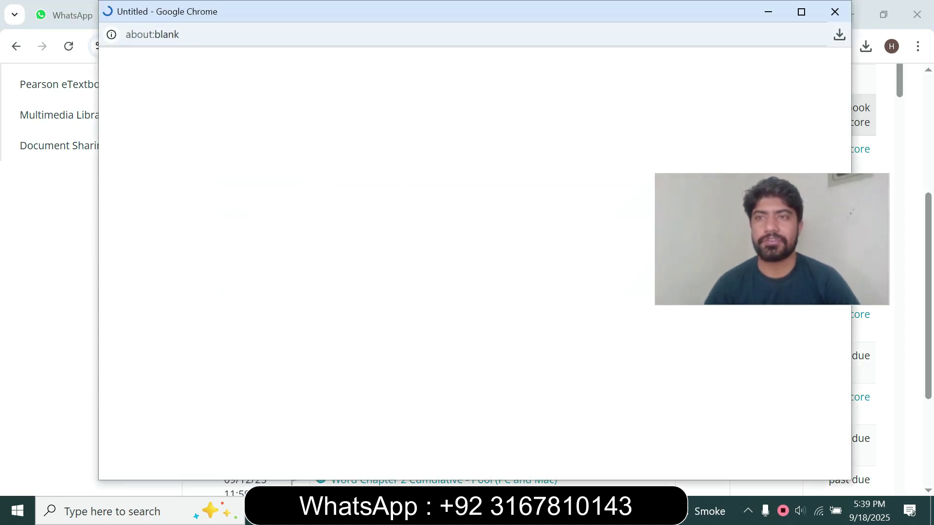
left_click(801, 11)
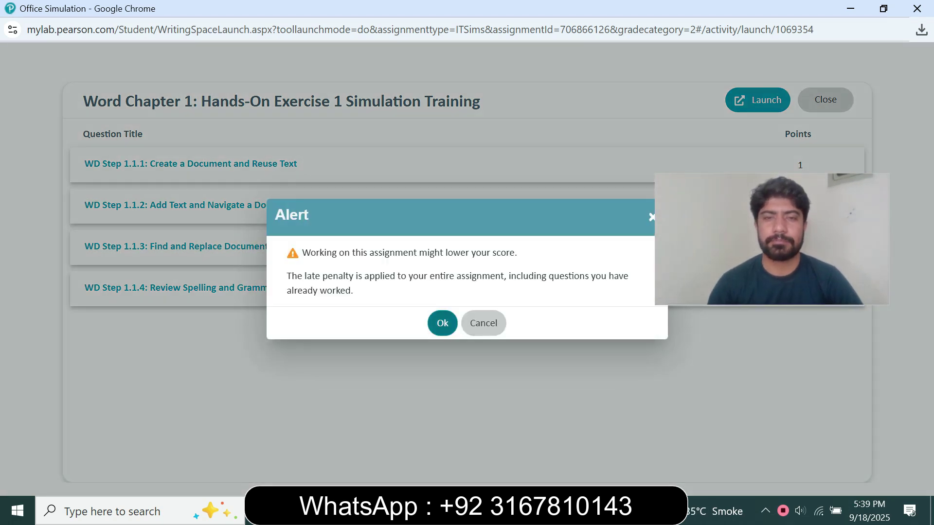
left_click(442, 323)
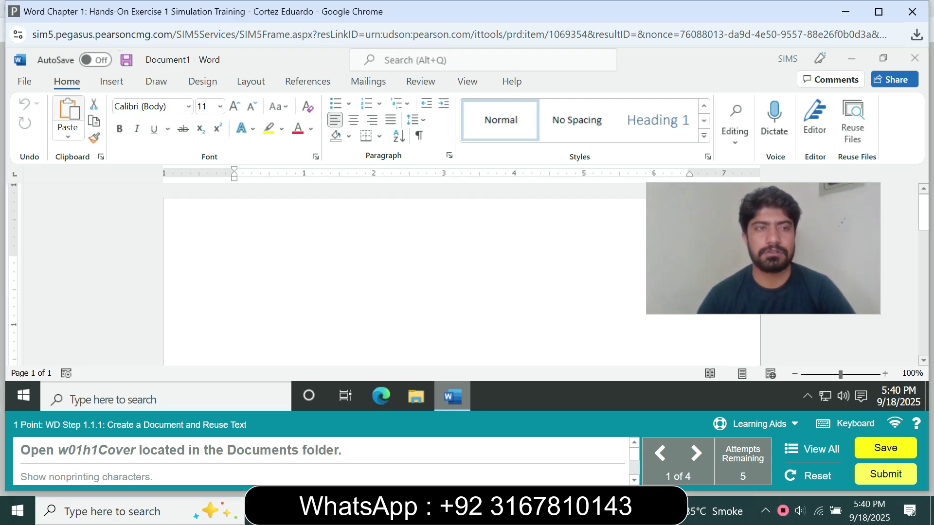
Open the w01h1Cover document from the Documents folder and show its nonprinting characters.
key("alt+f")
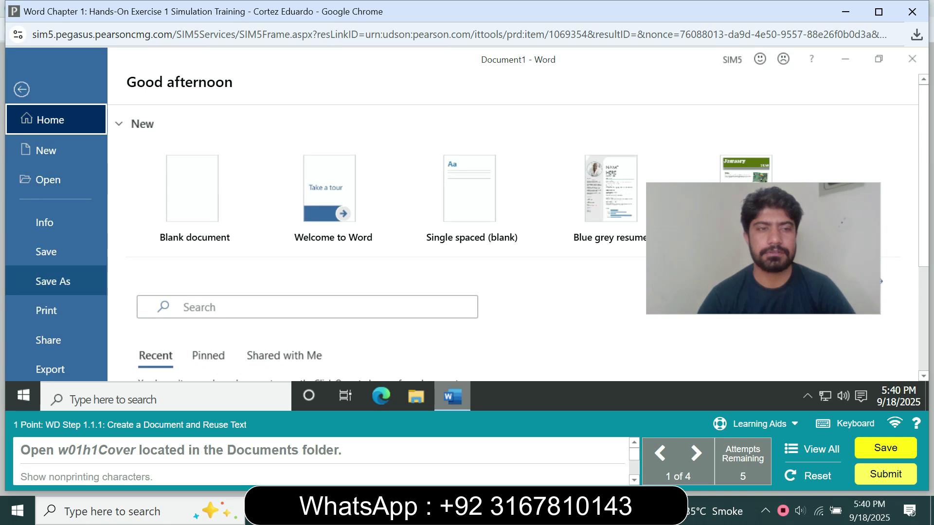
left_click(49, 179)
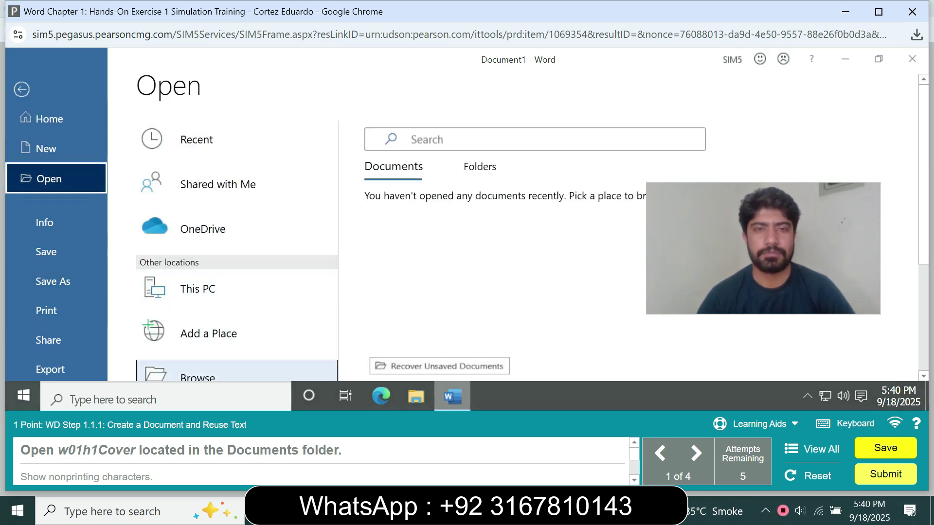
left_click(236, 373)
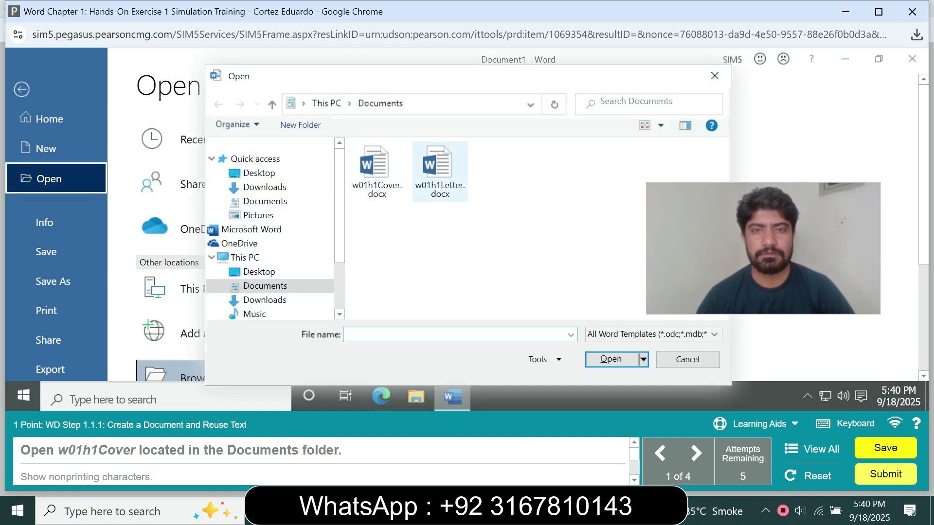
left_click(377, 170)
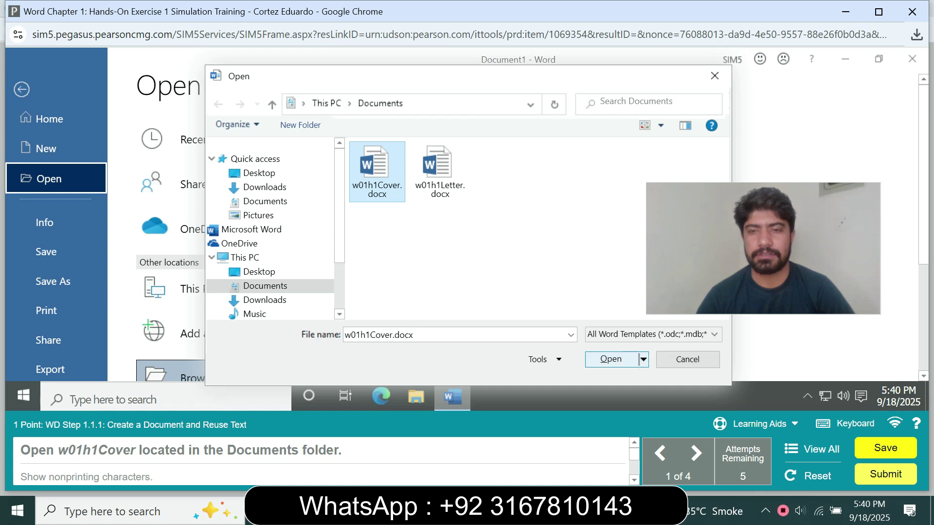
left_click(611, 359)
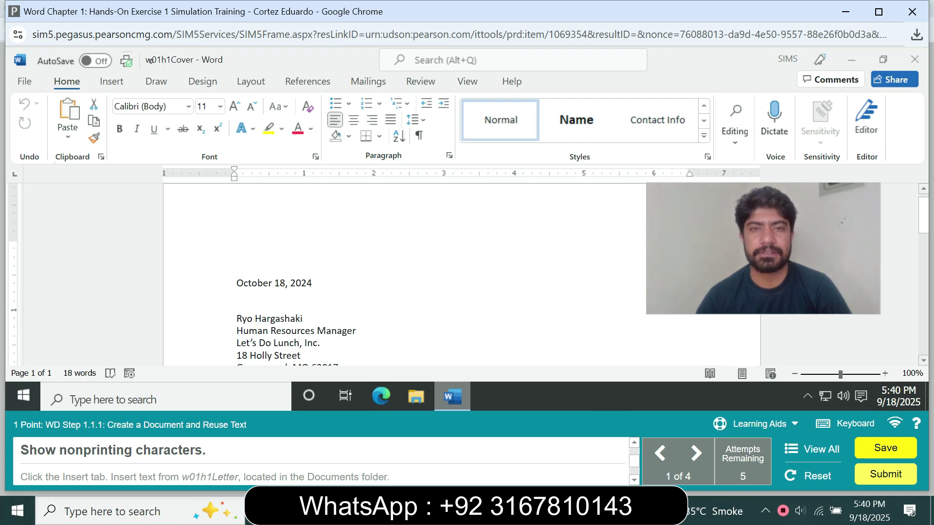
left_click(419, 136)
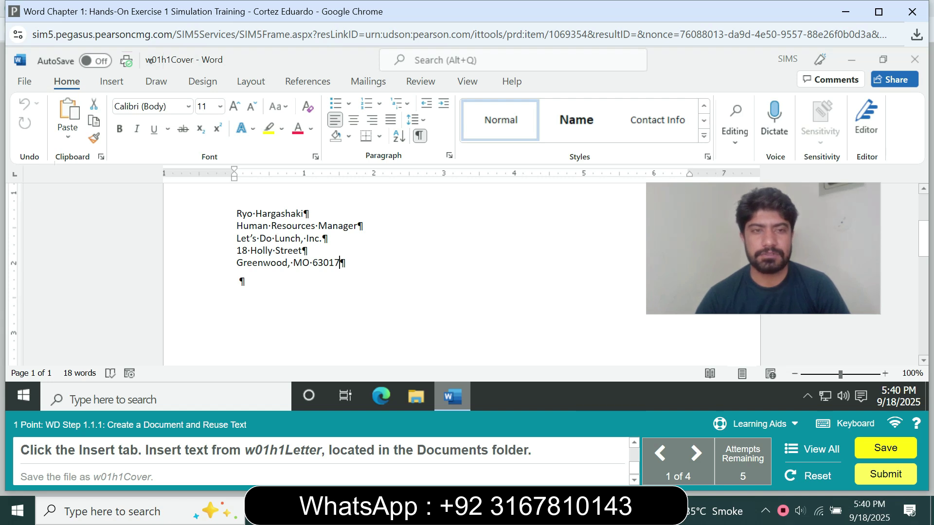
Insert the text from the w01h1Letter file in the Documents folder at the insertion point below the recipient's address.
left_click(112, 81)
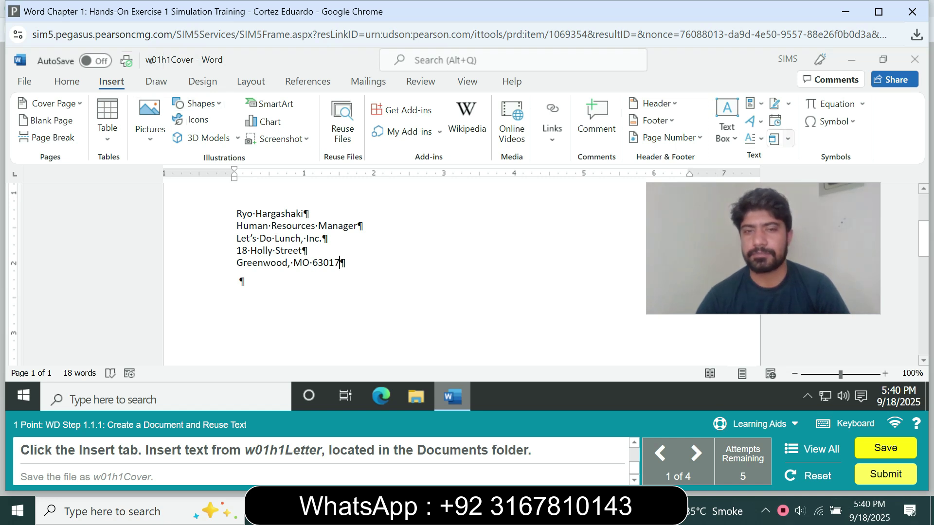
left_click(787, 138)
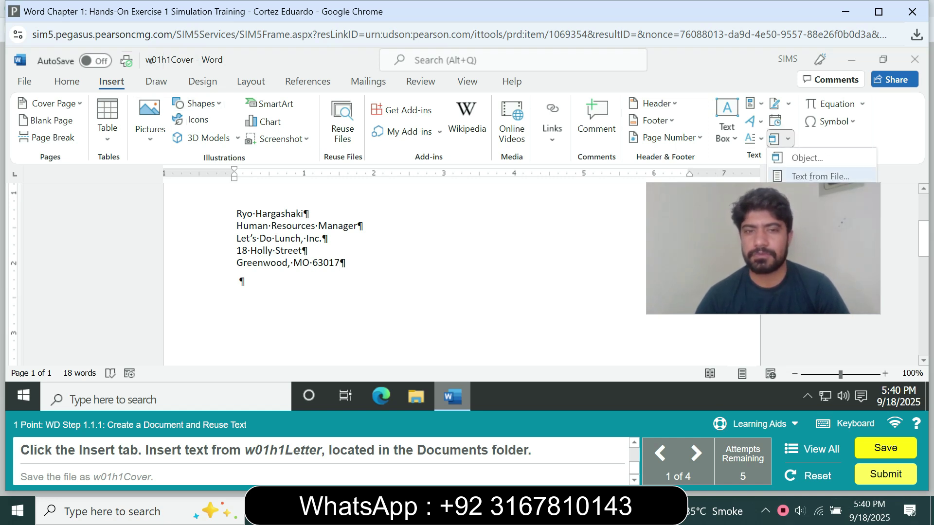
left_click(820, 176)
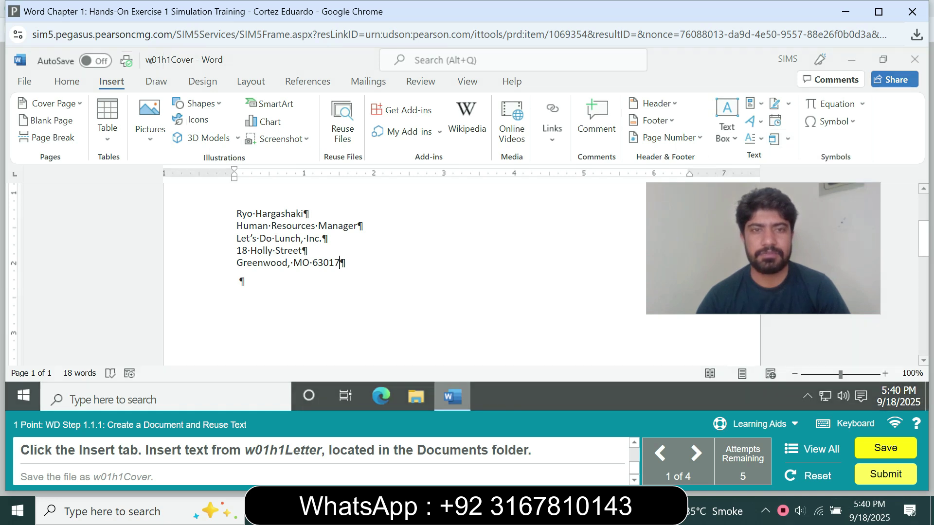
left_click(378, 131)
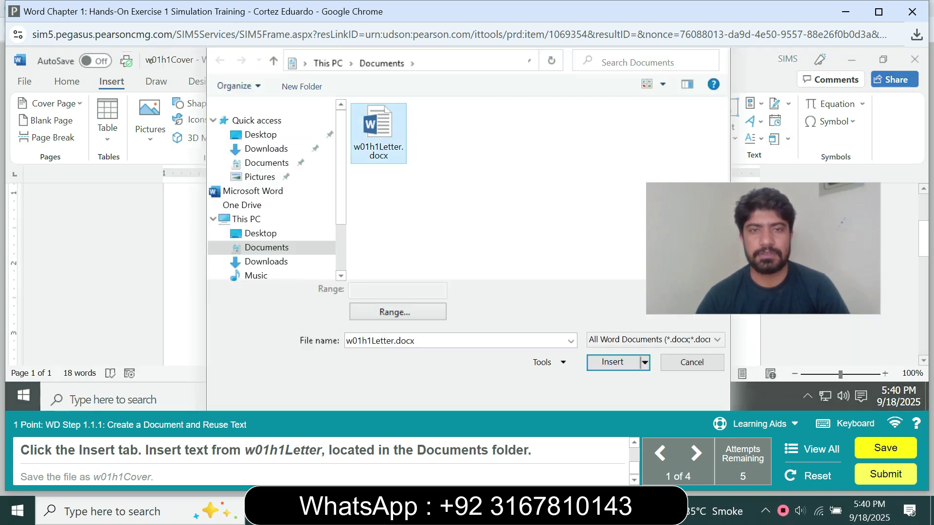
left_click(613, 361)
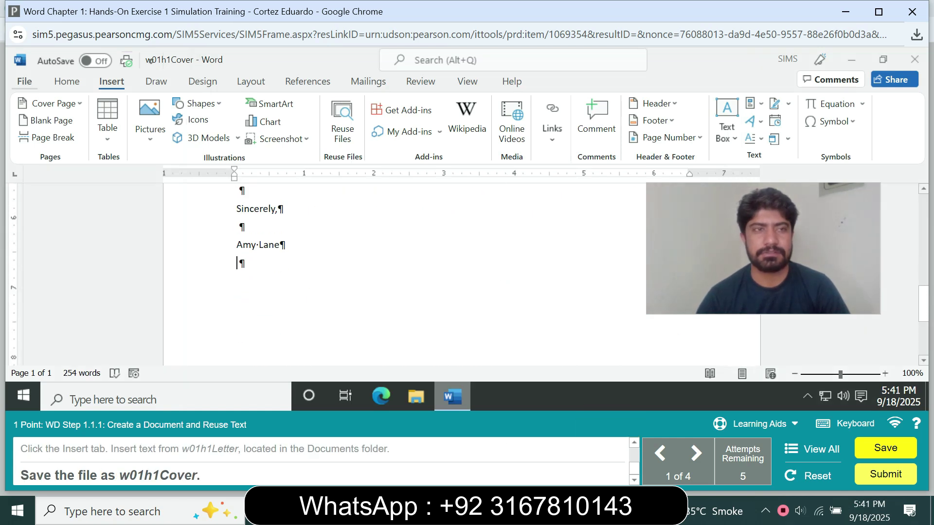
Save the document as w01h1Cover in the Documents folder as a Word Document.
left_click(151, 60)
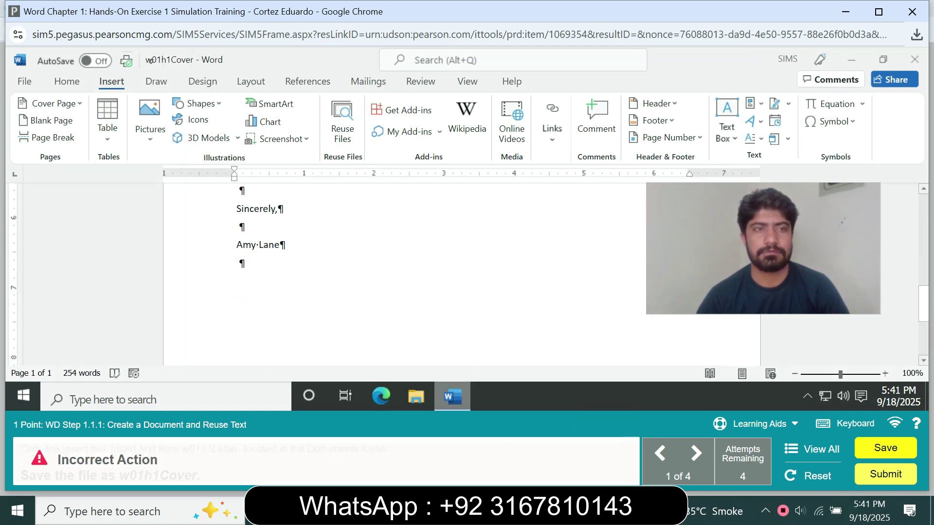
key("alt+f")
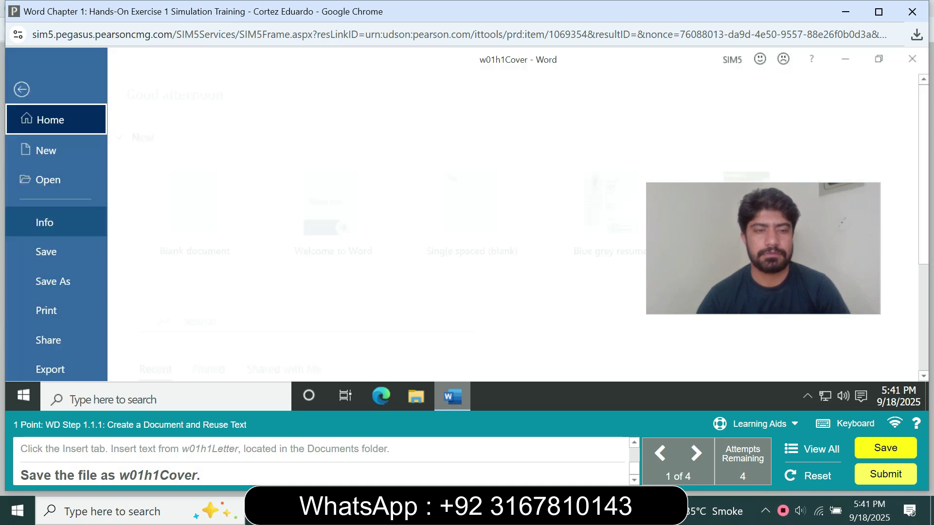
key("a")
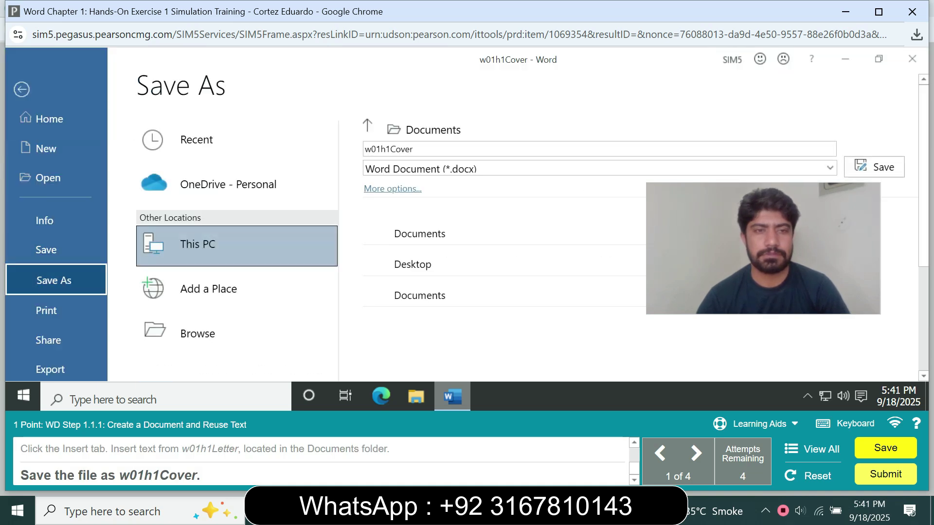
key("F12")
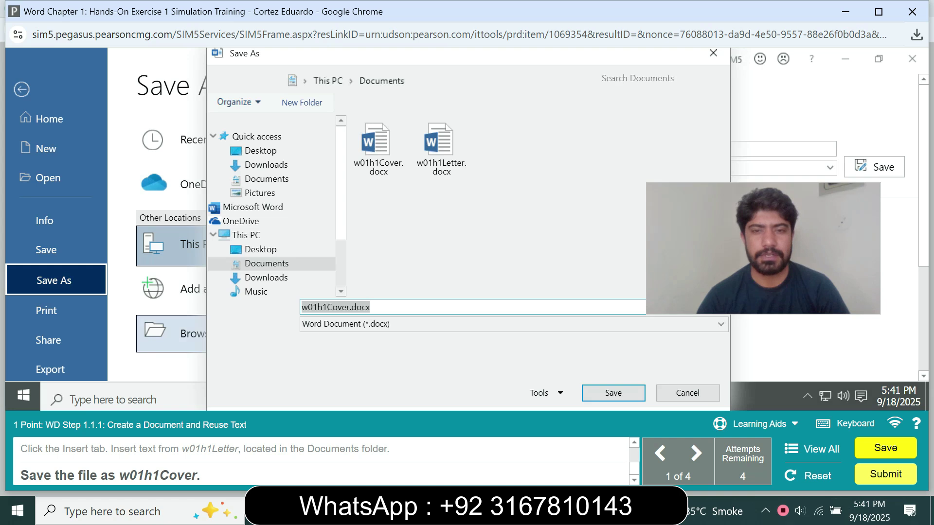
key("Return")
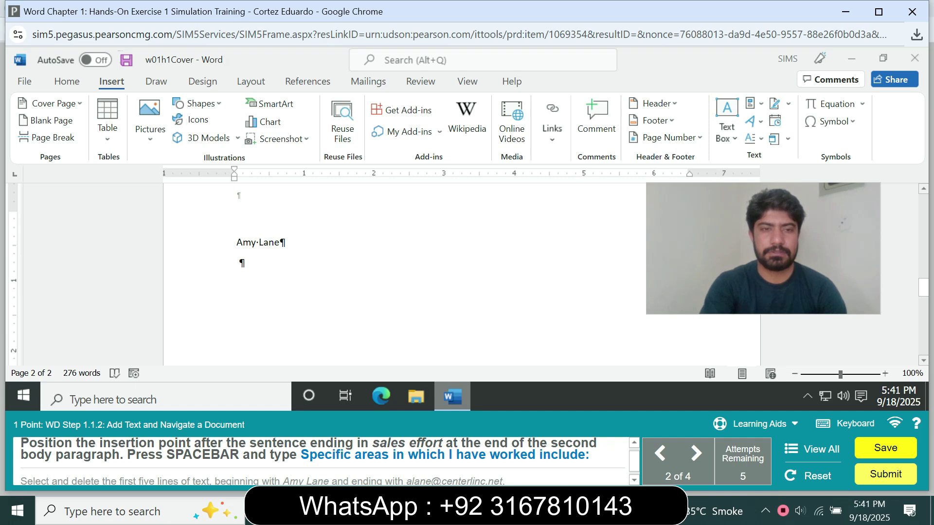
Look through the whole letter for the second body paragraph and its sentence ending in "sales effort".
scroll(462, 272, "down", 5)
scroll(462, 273, "down", 2)
scroll(462, 273, "up", 8)
scroll(462, 272, "down", 3)
scroll(462, 272, "up", 7)
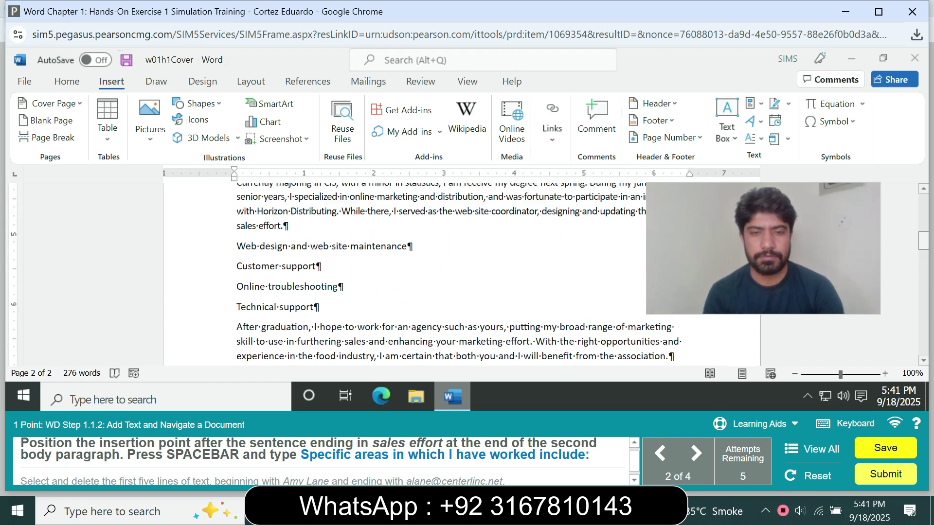
scroll(462, 272, "up", 10)
scroll(462, 273, "down", 2)
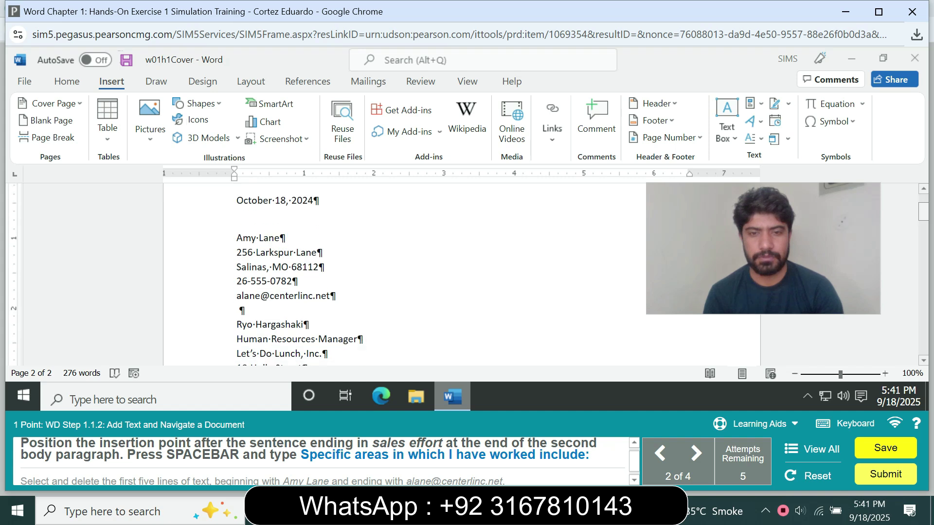
scroll(462, 272, "down", 10)
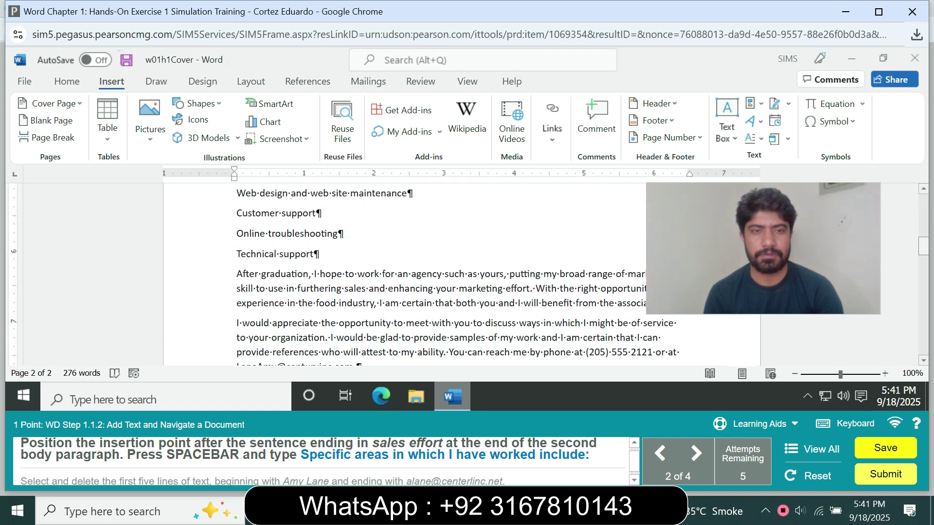
scroll(462, 272, "down", 6)
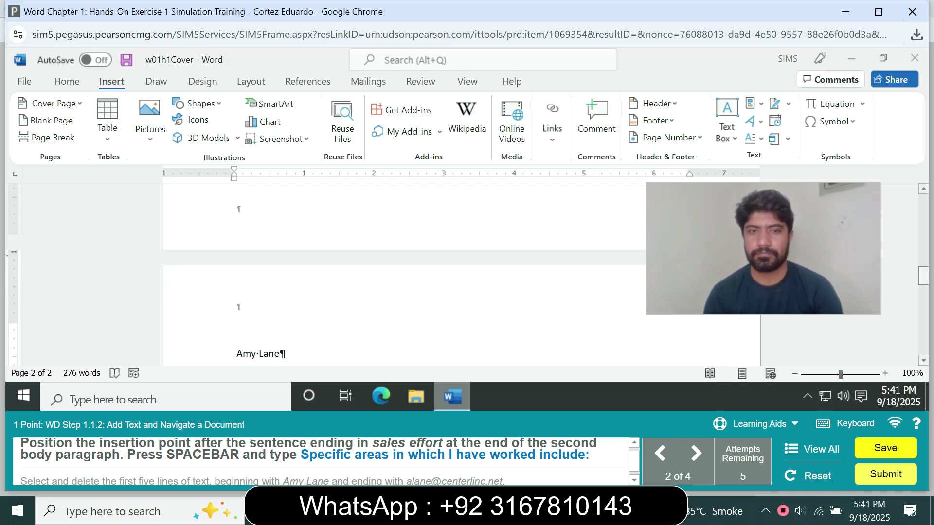
scroll(462, 272, "down", 1)
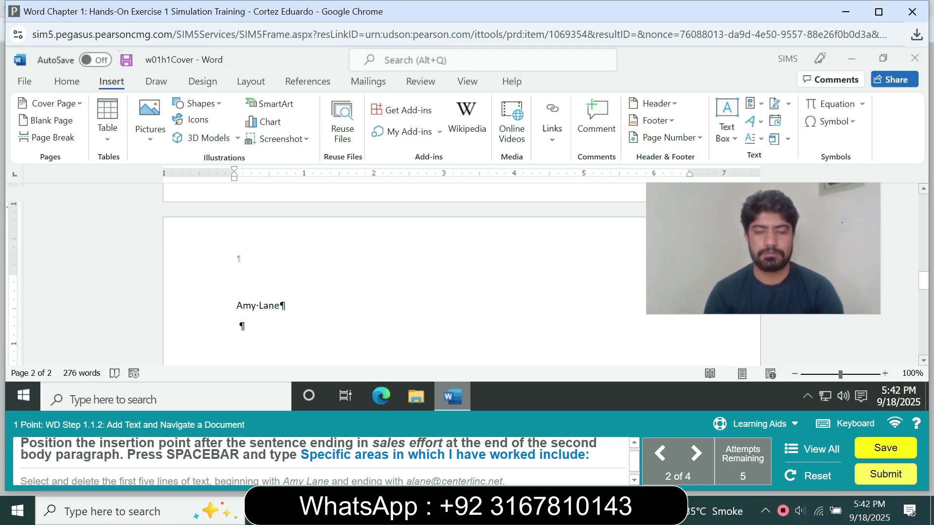
left_click(239, 327)
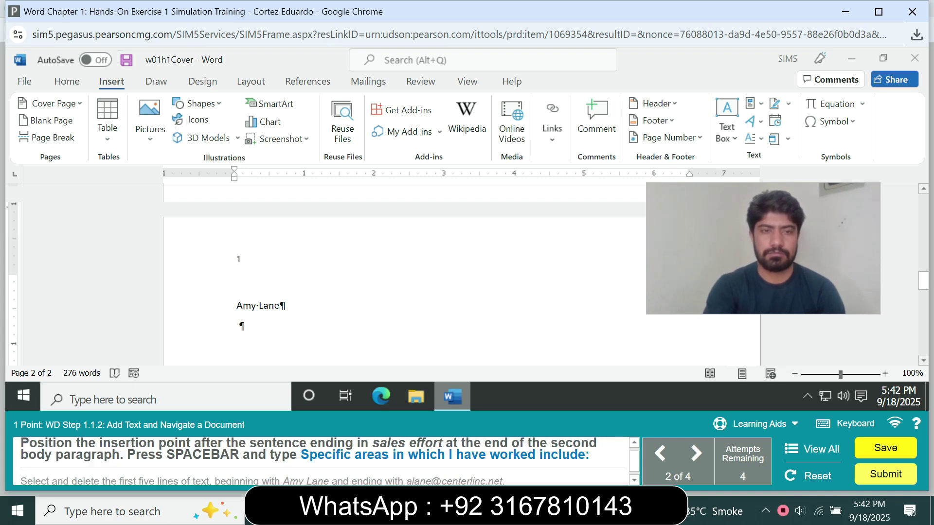
Add a space and the text "Specific areas in which I have worked include:" after "sales effort." at the end of the second body paragraph.
scroll(239, 326, "down", 2)
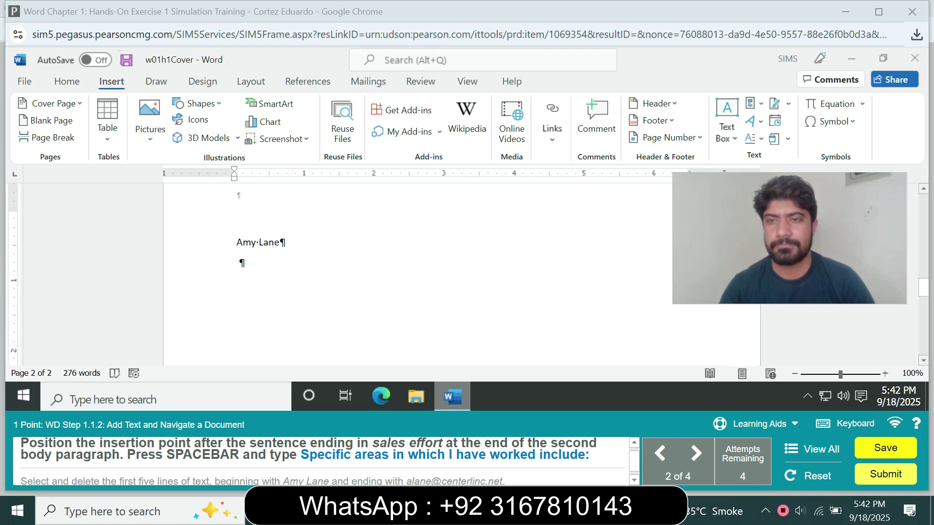
scroll(462, 273, "up", 8)
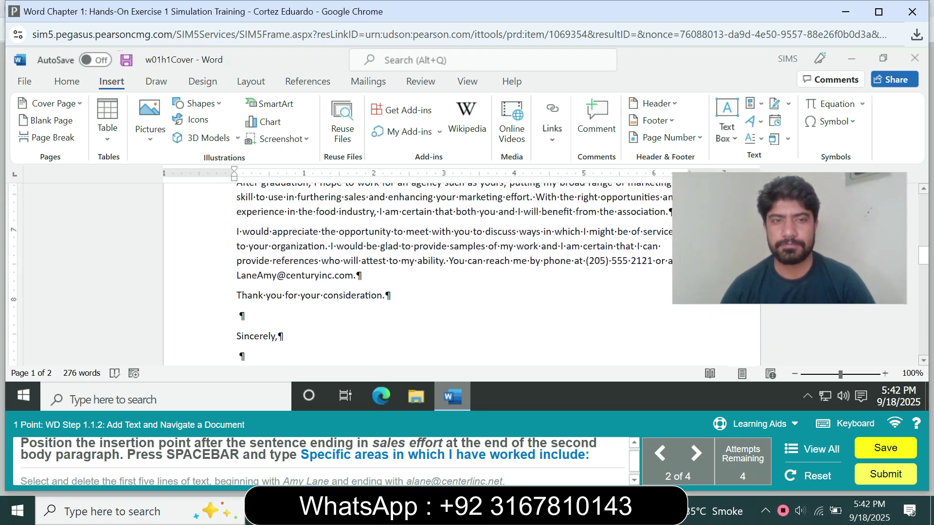
scroll(462, 272, "up", 2)
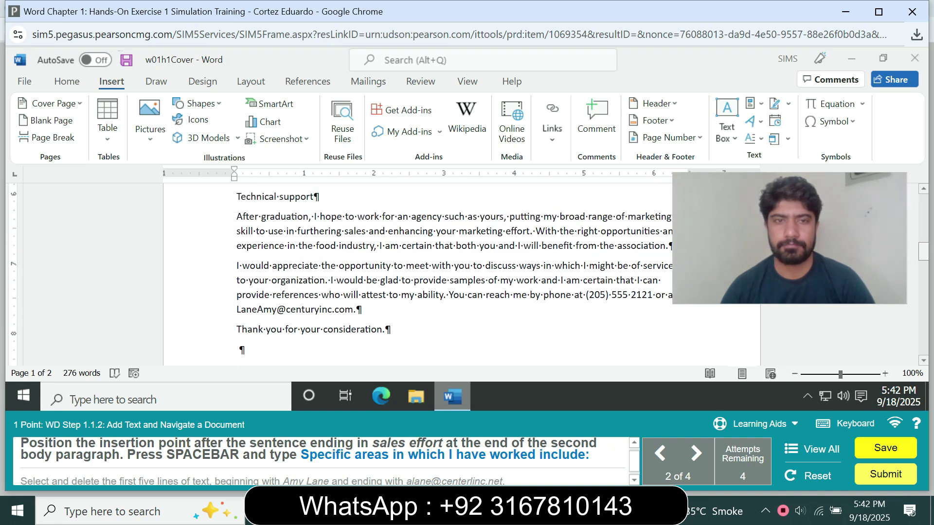
scroll(461, 272, "up", 3)
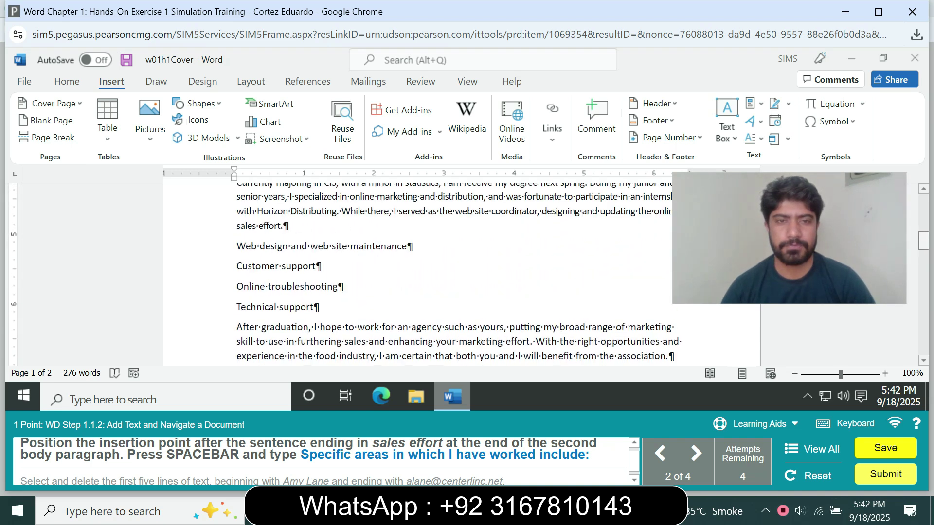
scroll(462, 272, "down", 2)
scroll(462, 272, "up", 1)
scroll(462, 272, "down", 1)
scroll(462, 272, "up", 1)
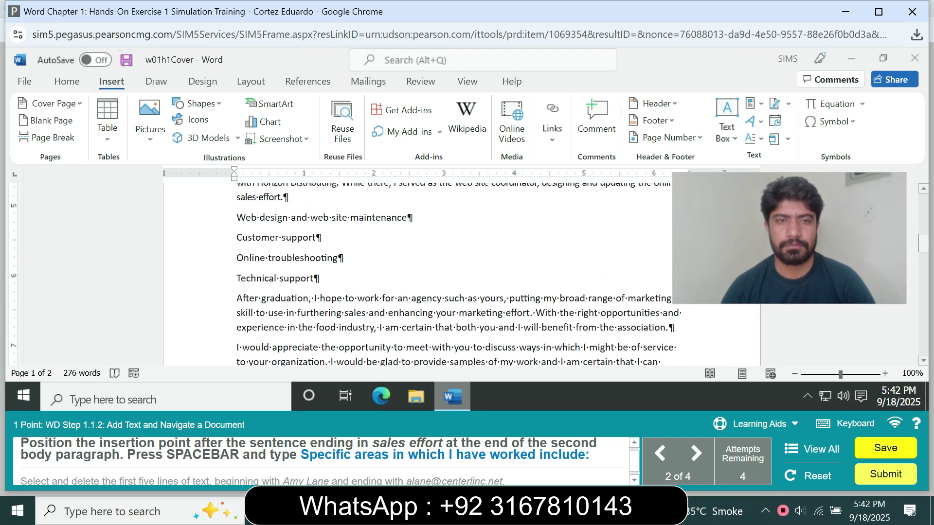
scroll(462, 272, "up", 1)
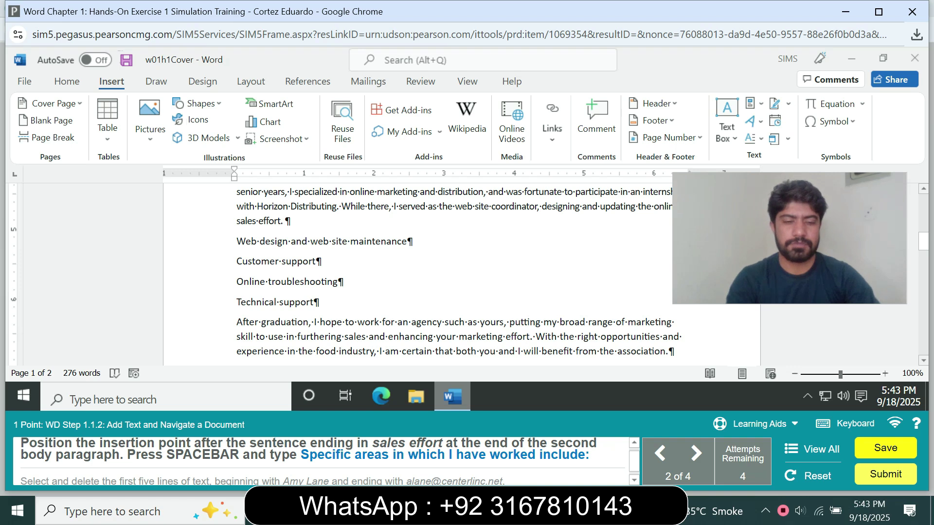
type("Sp")
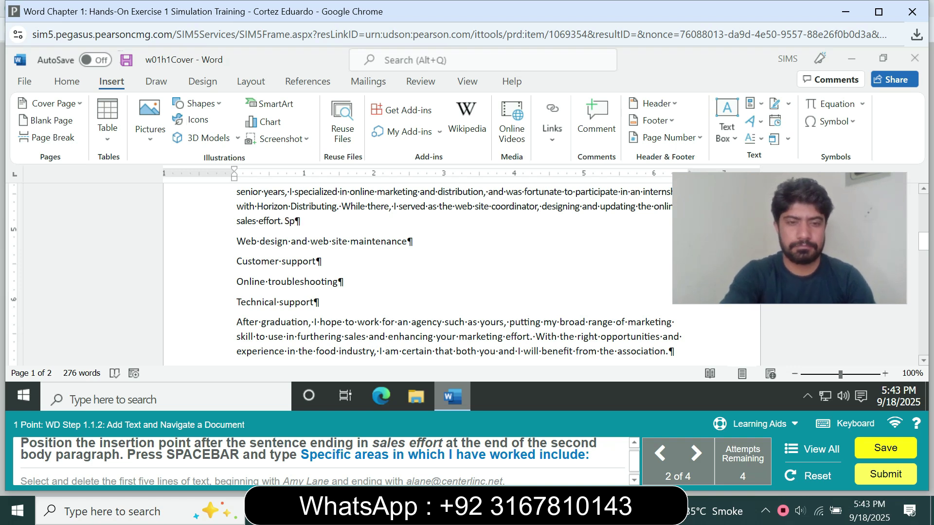
type("ecif")
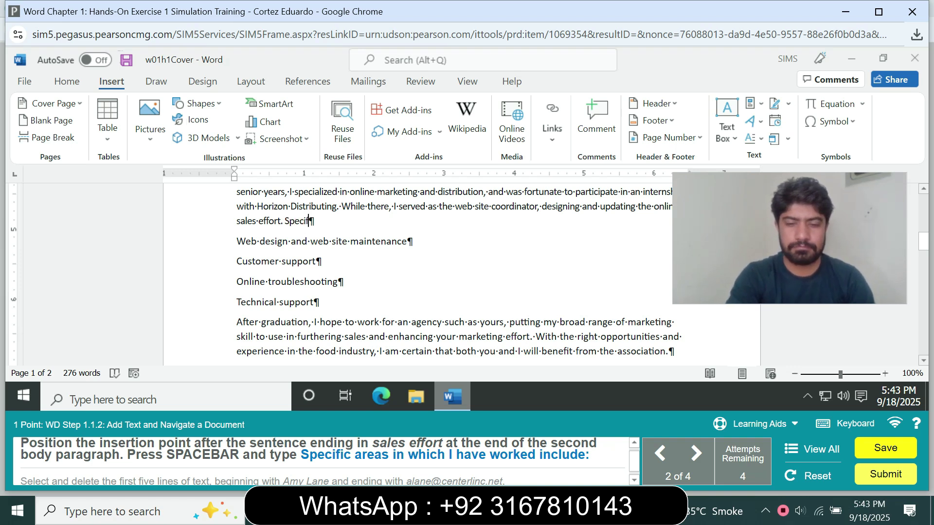
type("ic")
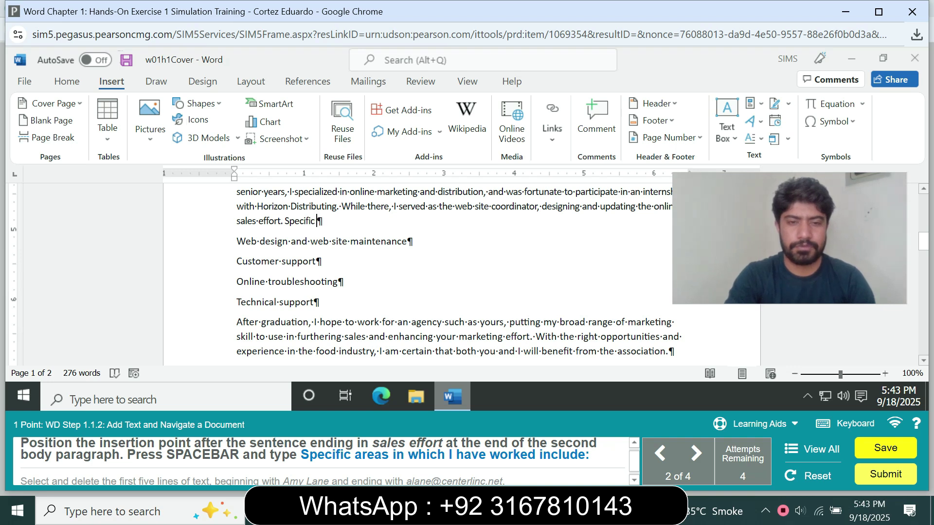
type(" ar")
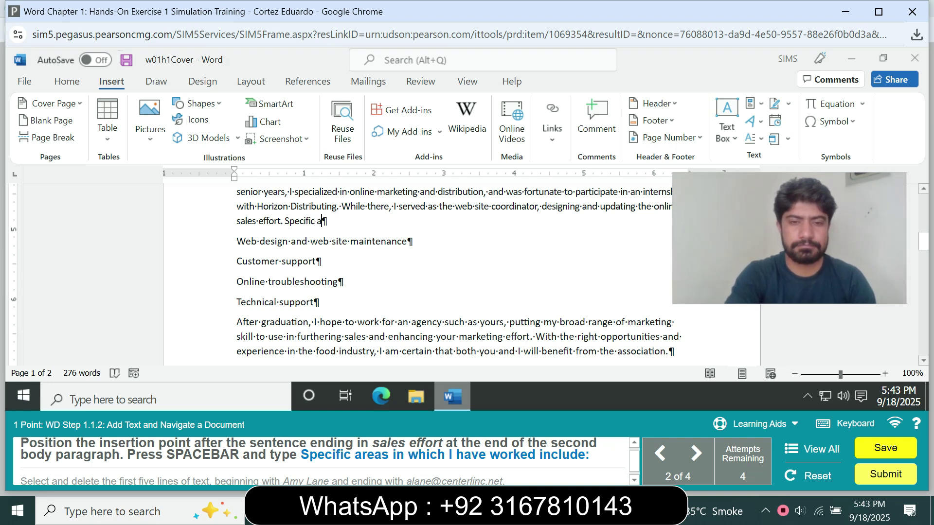
type("as in ")
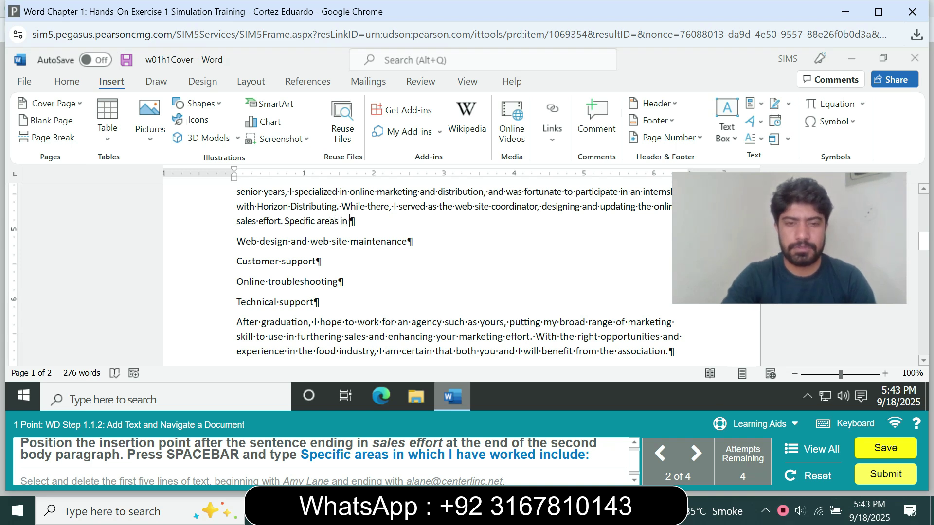
type("whi")
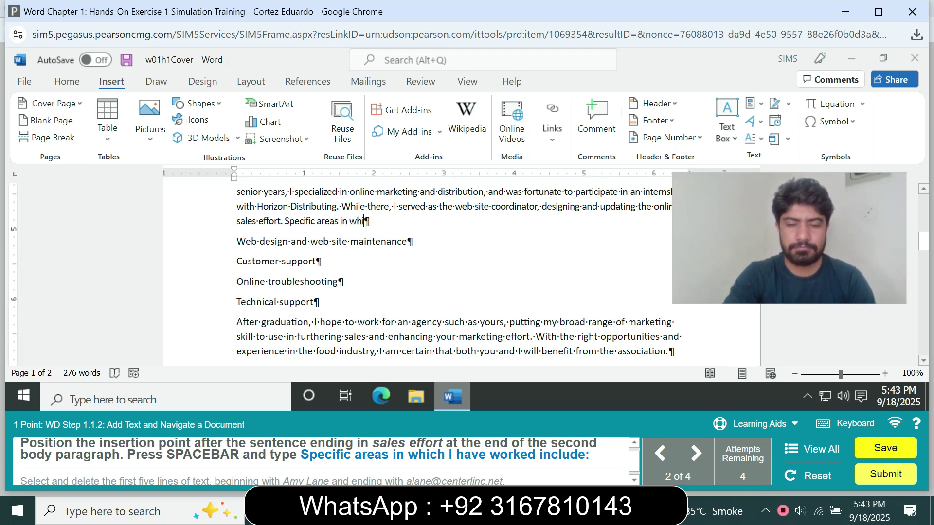
type("ch ")
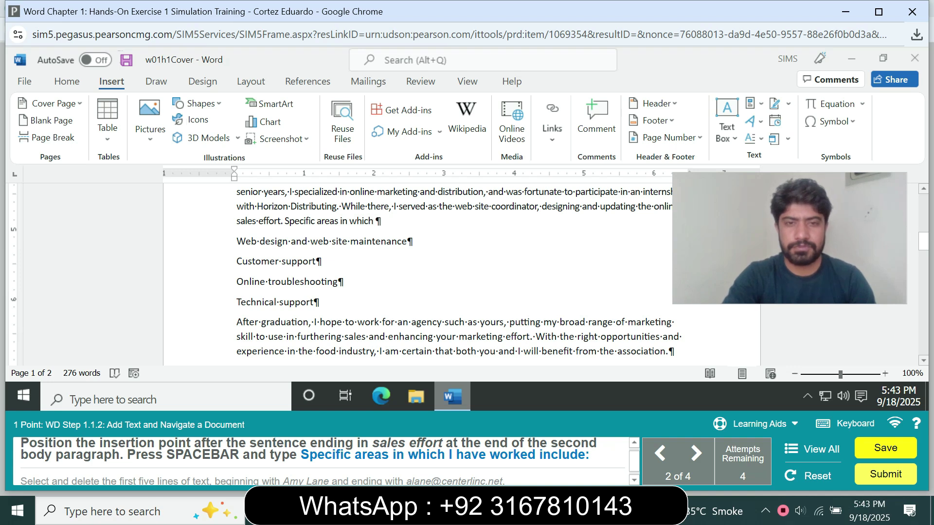
type("I ha")
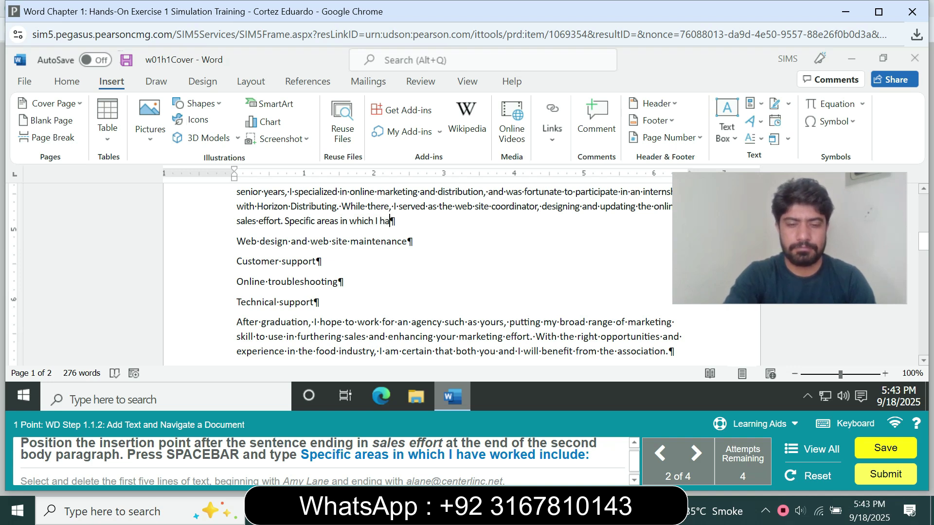
type("ve worke")
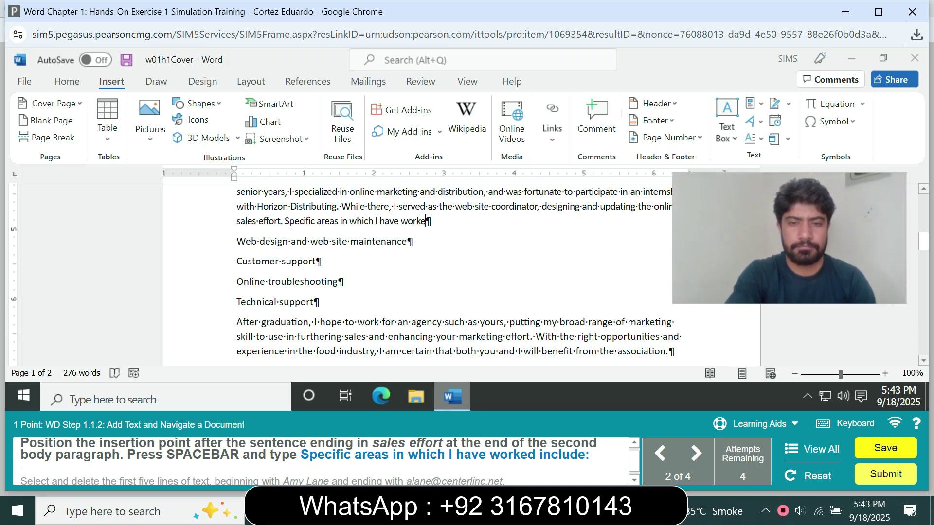
type("d in")
type("c")
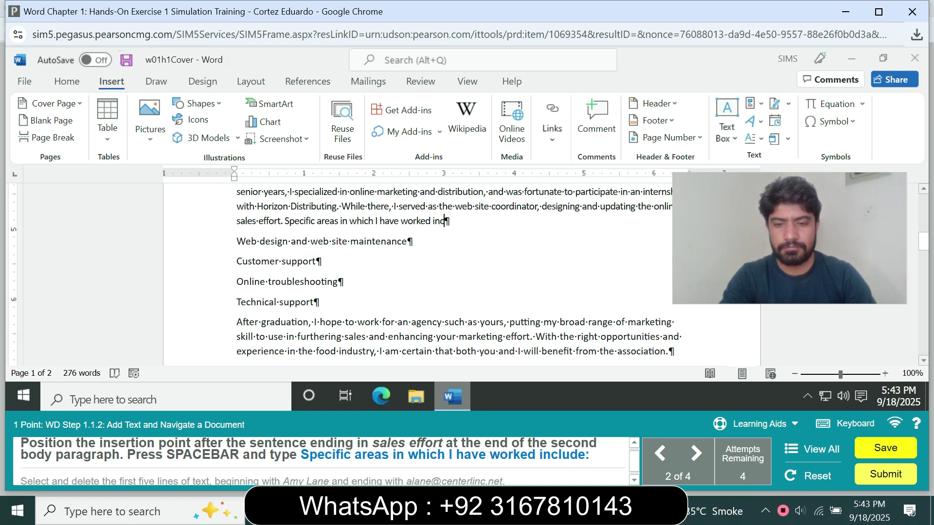
type("lude:")
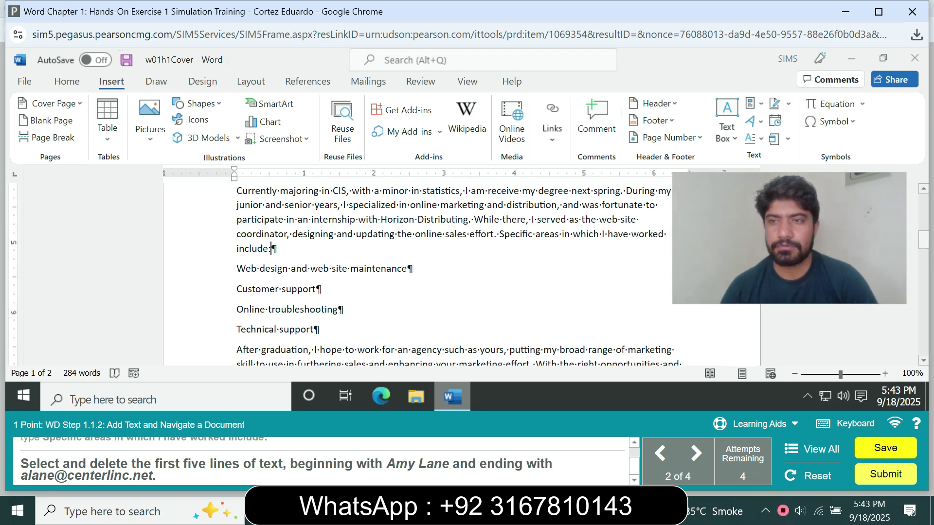
Delete the first five lines of text below the date, from the sender's name through the sender's e-mail address.
scroll(462, 272, "up", 5)
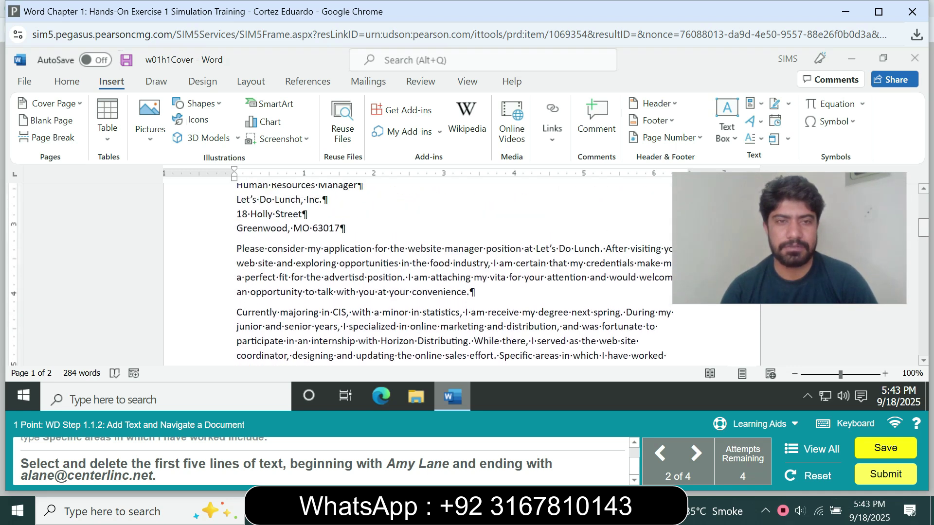
scroll(462, 273, "up", 3)
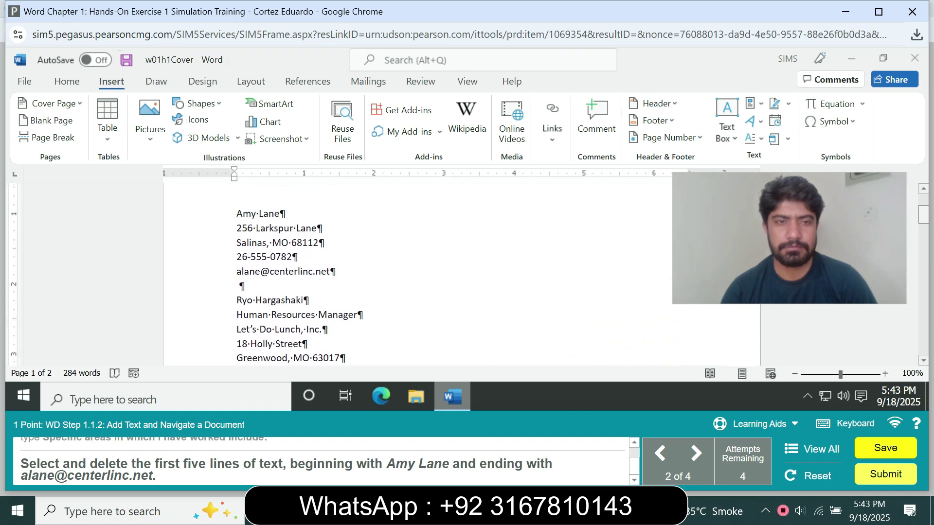
scroll(462, 272, "down", 1)
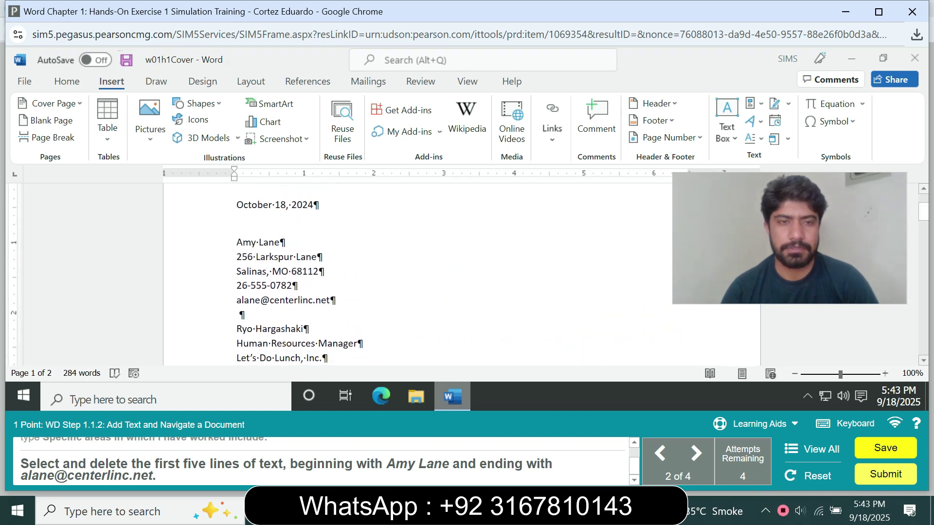
left_click_drag(237, 242, 243, 316)
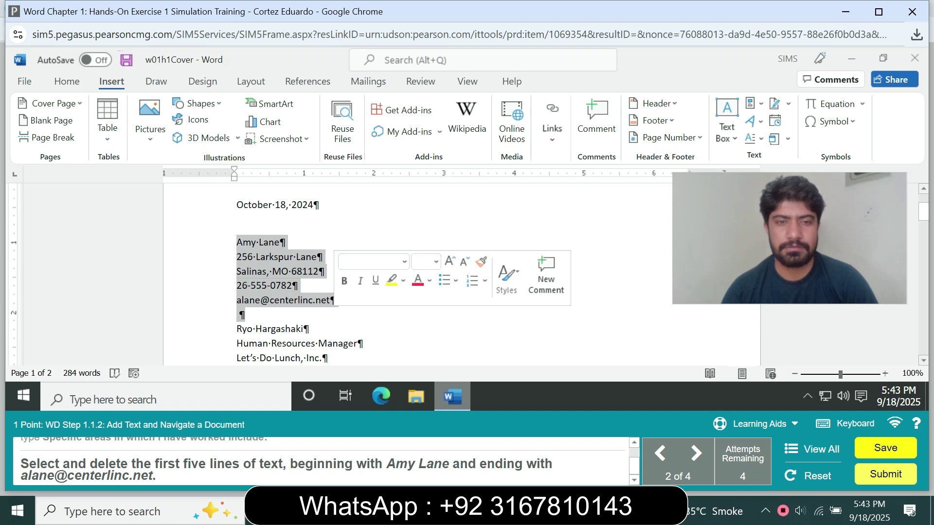
key("Delete")
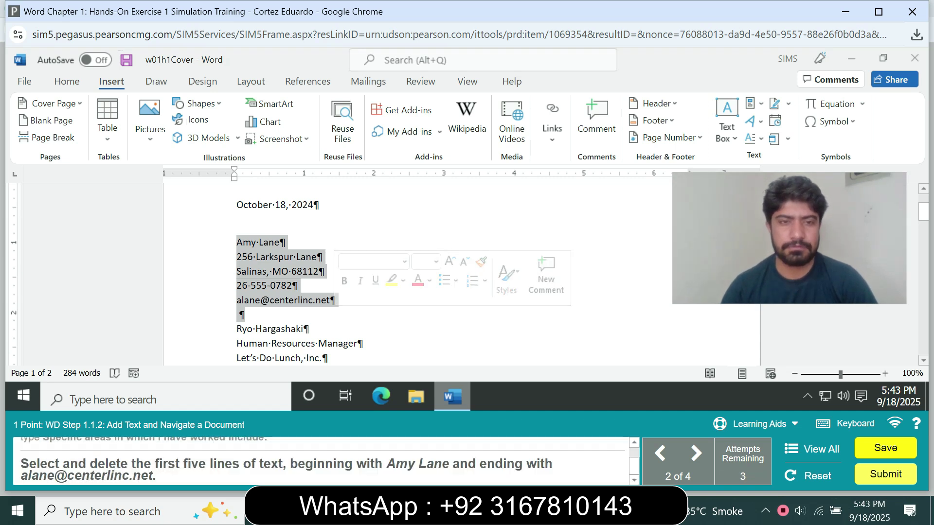
left_click_drag(330, 300, 236, 242)
key("Delete")
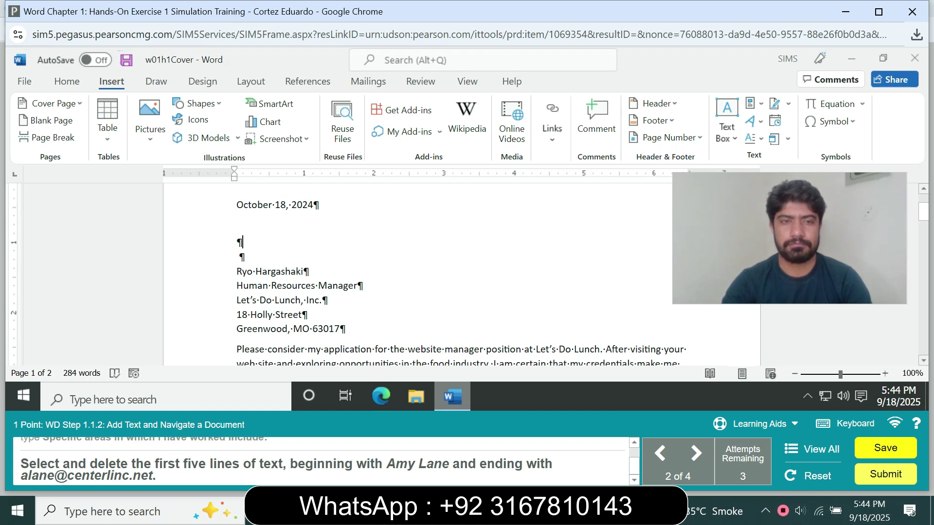
key("Delete")
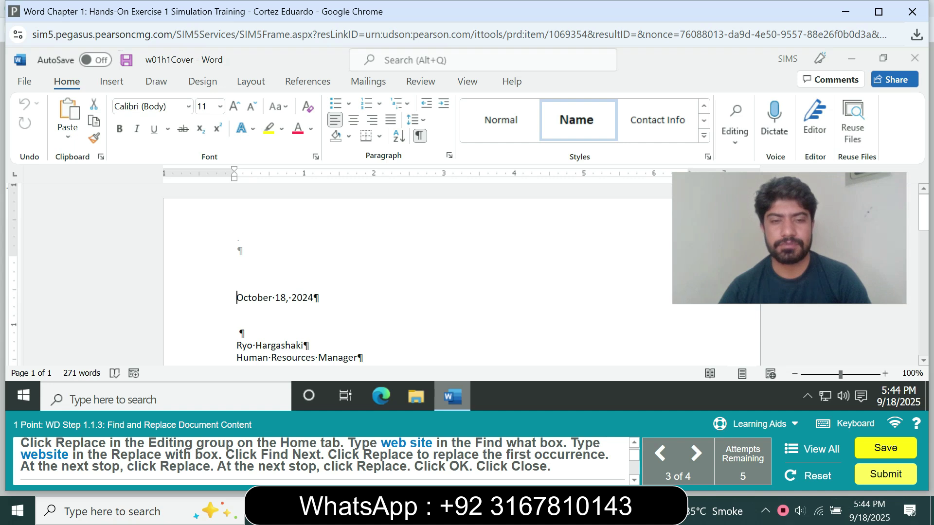
Set up a Find and Replace with "web site" as the search text and "website" as the replacement.
left_click(734, 130)
left_click(742, 170)
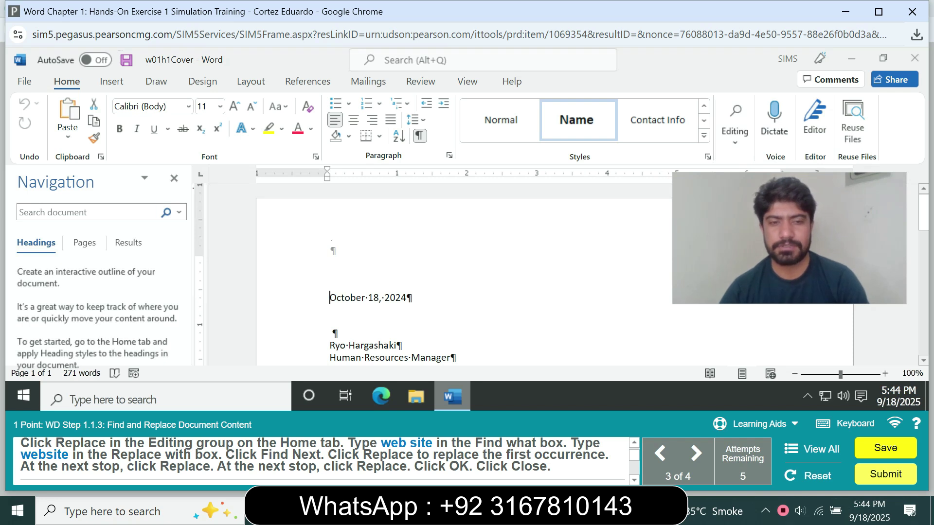
left_click(735, 131)
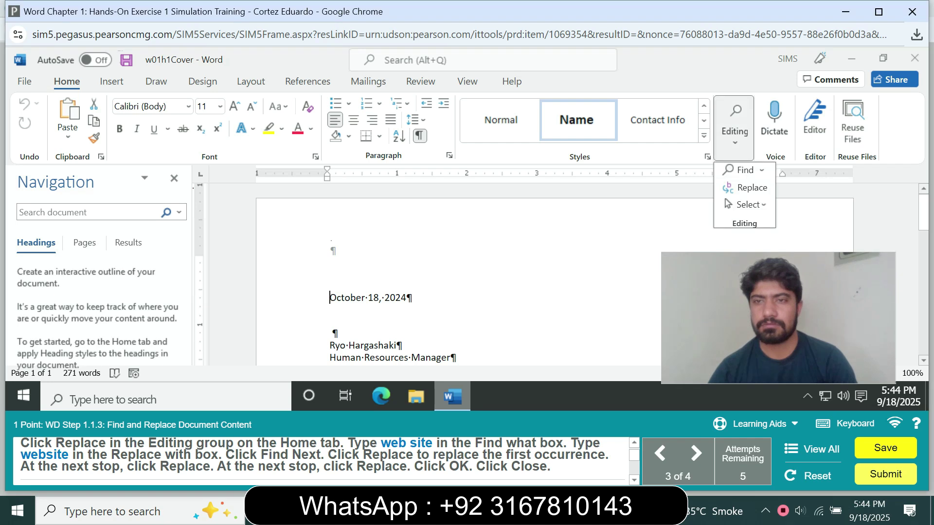
left_click(744, 187)
scroll(447, 316, "down", 1)
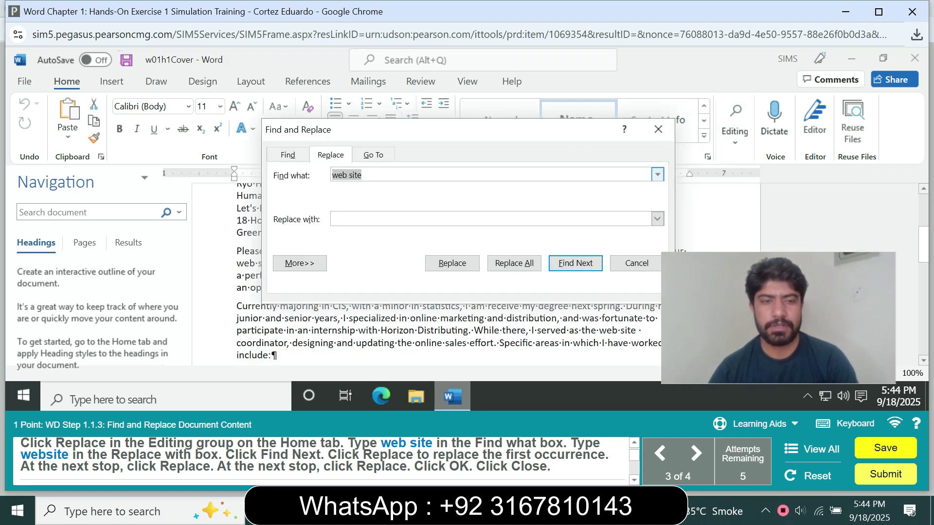
left_click(362, 175)
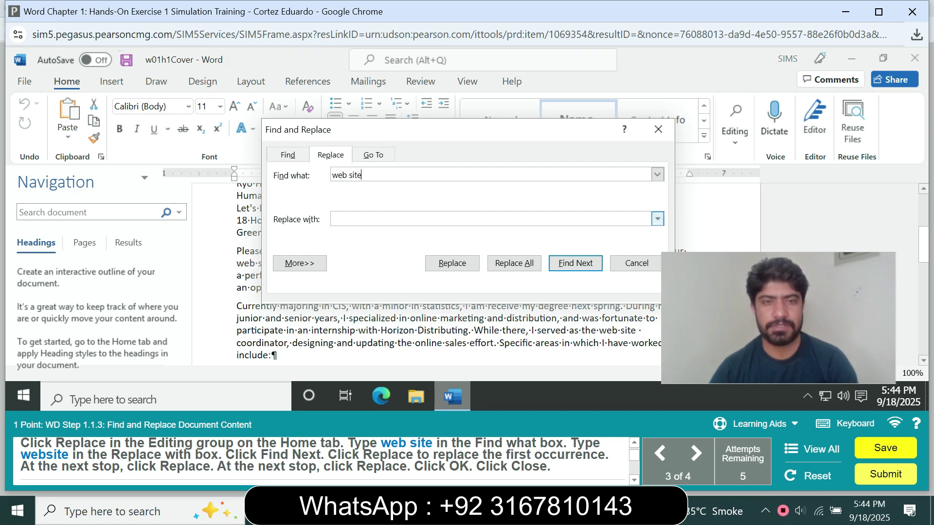
left_click(341, 219)
type("web")
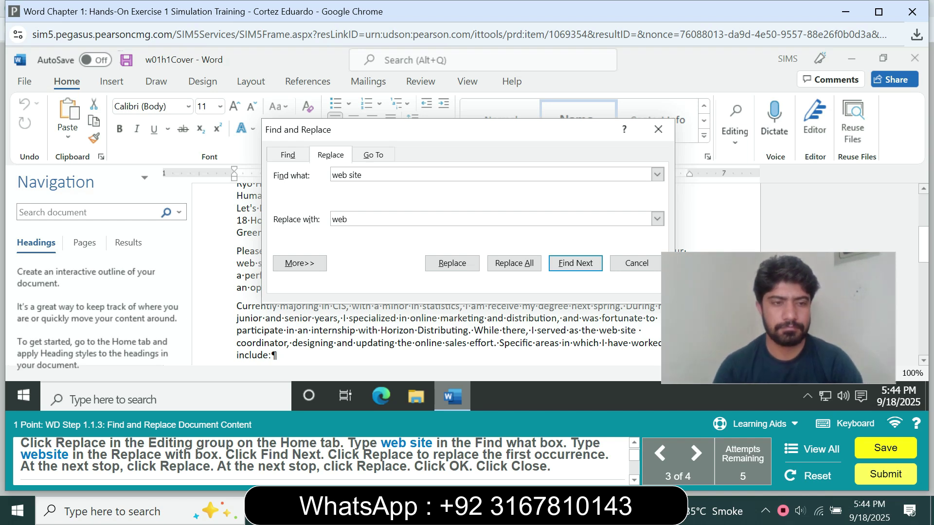
type("site")
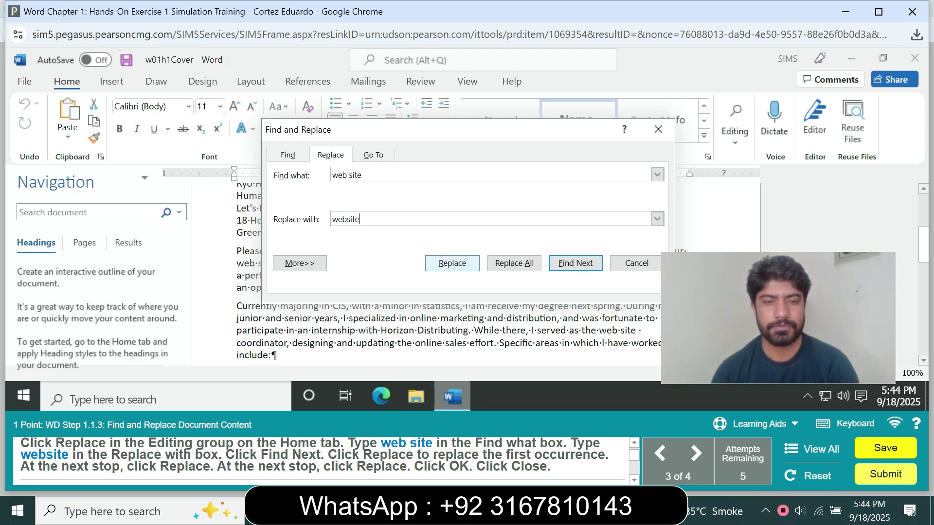
Replace the first occurrence of "web site" individually and all remaining ones at once, and close Find and Replace.
left_click(575, 263)
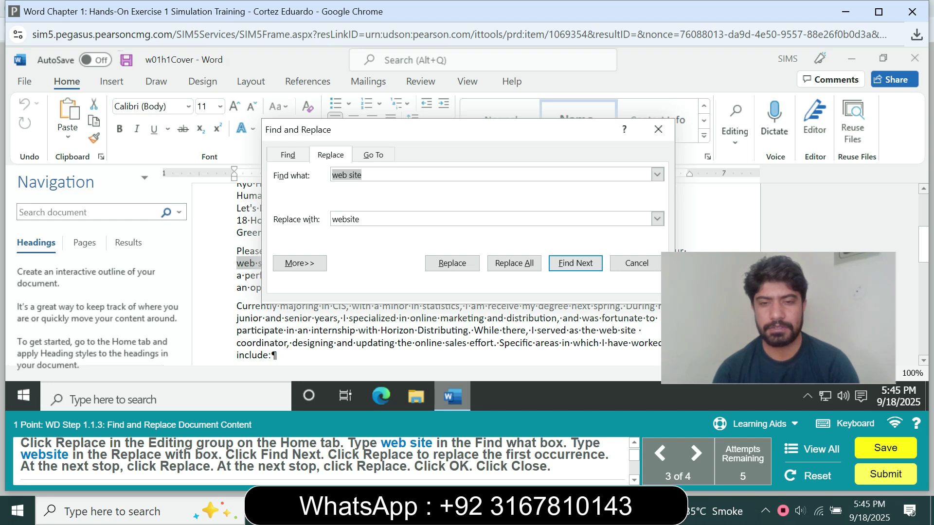
left_click(452, 263)
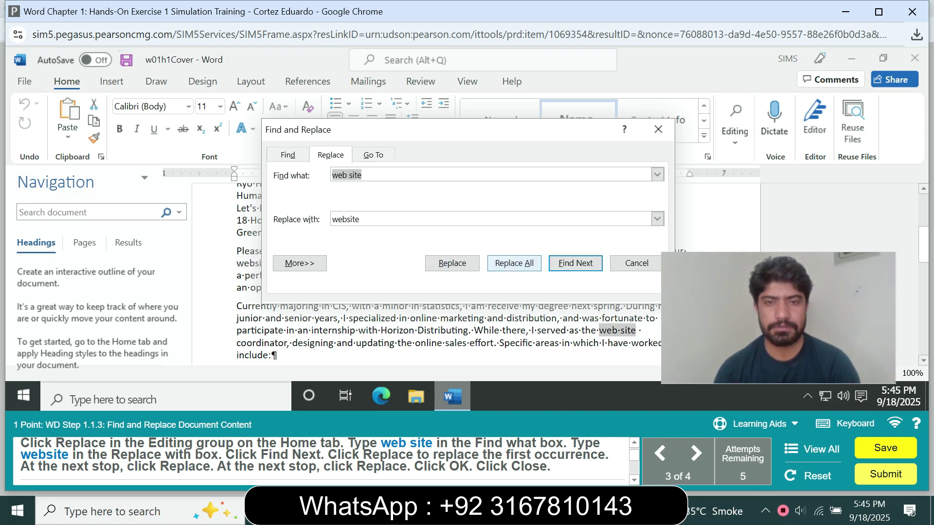
left_click(514, 263)
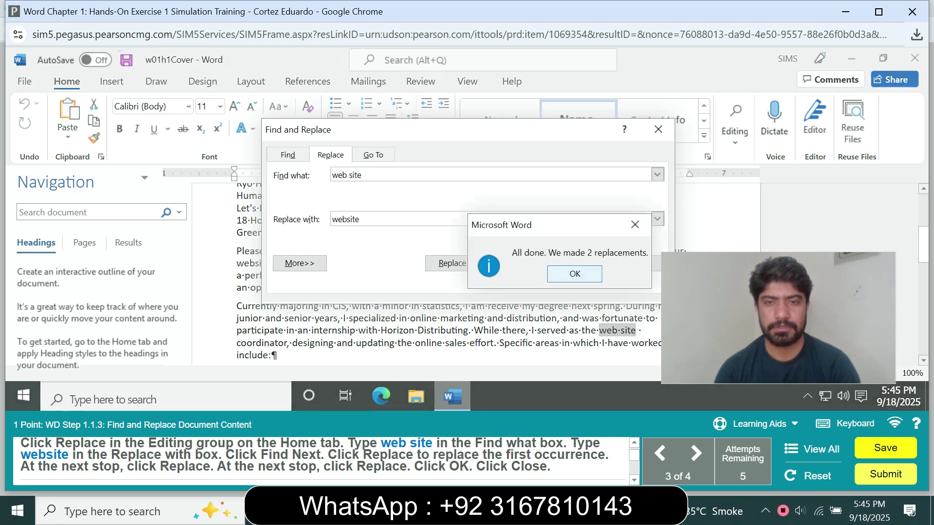
left_click(563, 273)
left_click(637, 263)
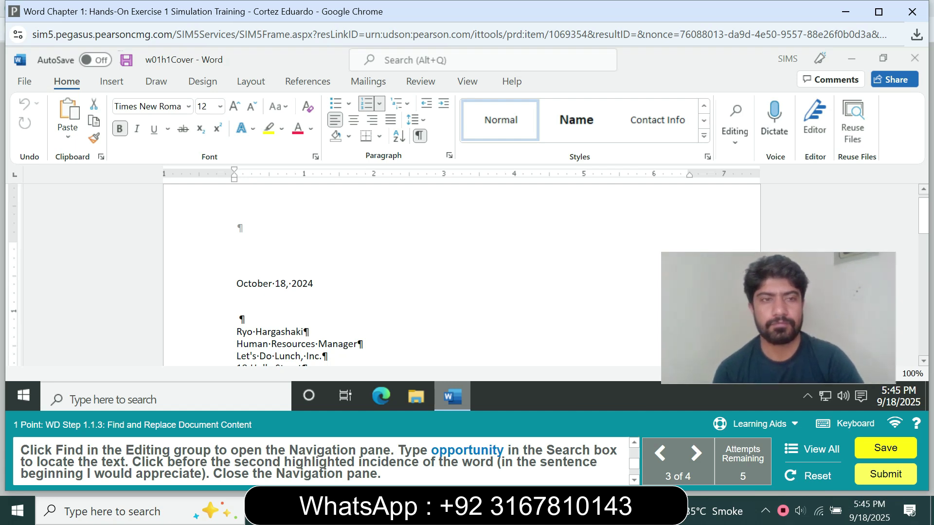
Search the letter for "opportunity" and place the insertion point before its second occurrence, in the sentence beginning "I would appreciate".
key("ctrl+f")
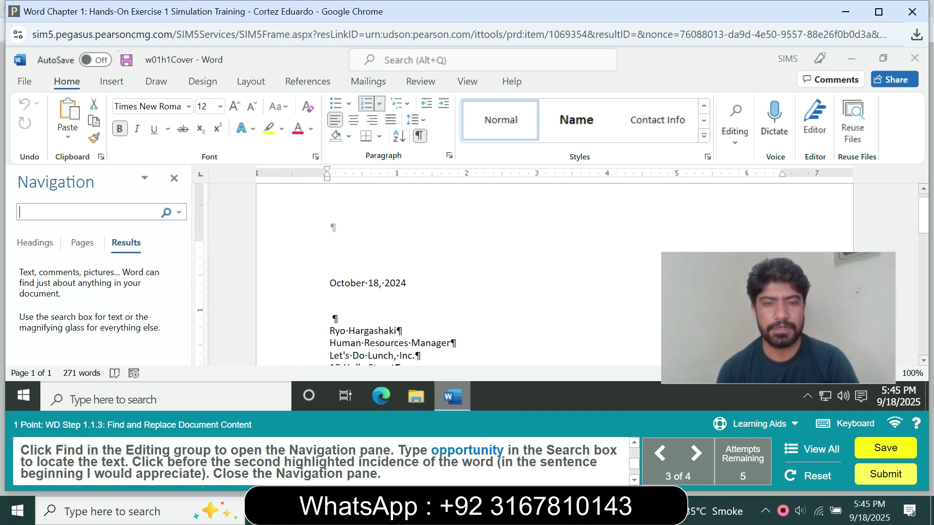
type("oppo")
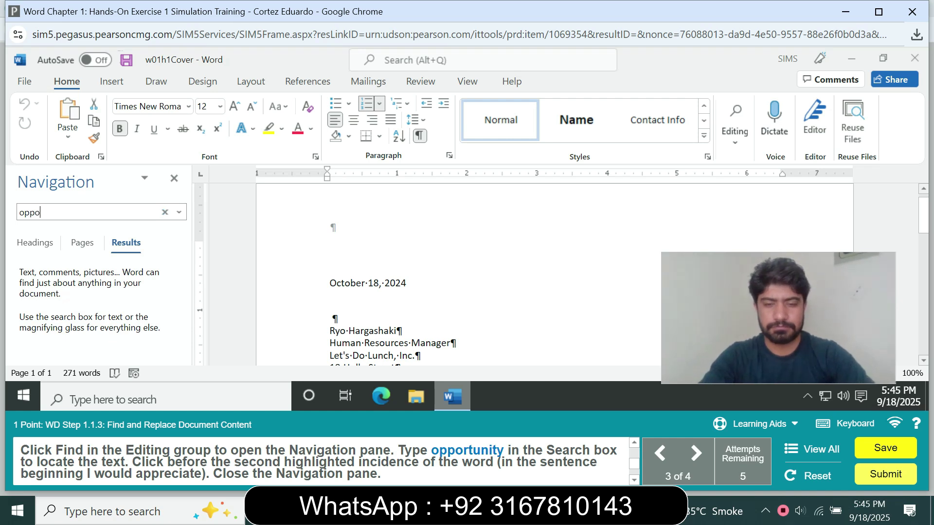
type("rt")
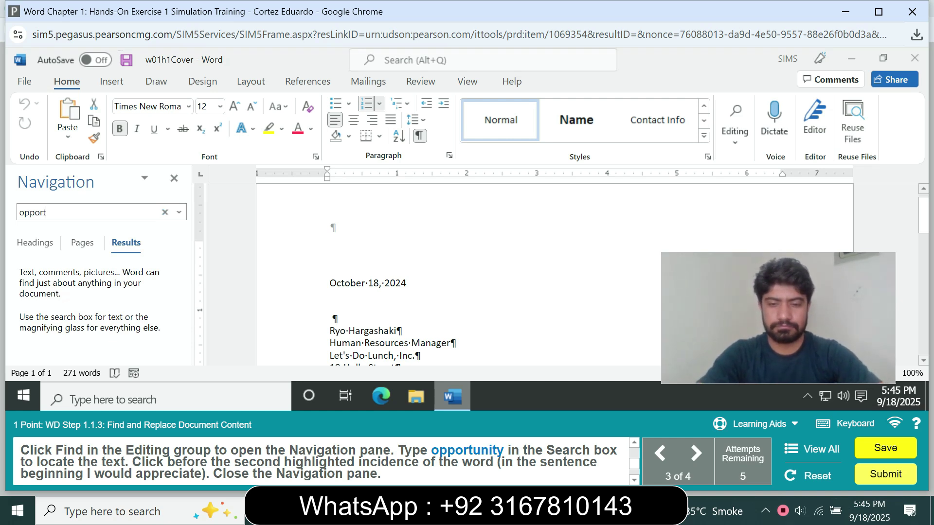
type("unity")
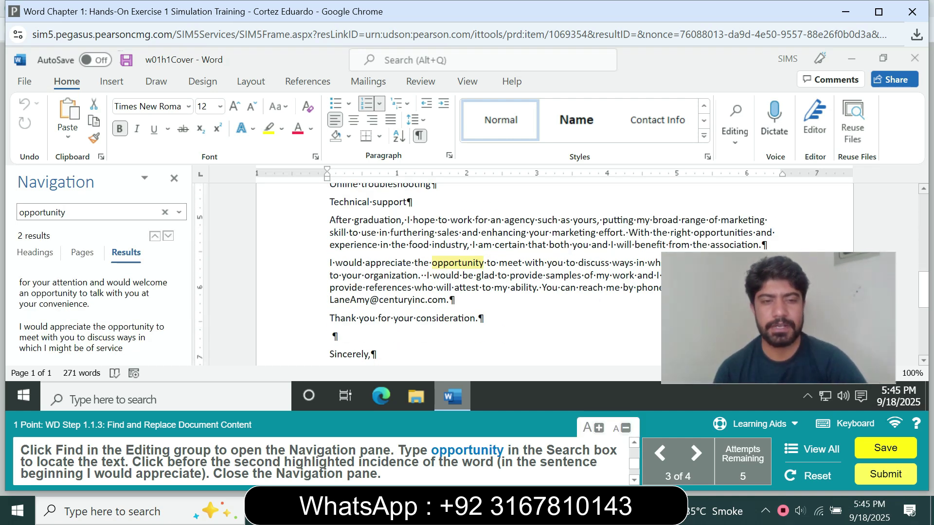
left_click(432, 263)
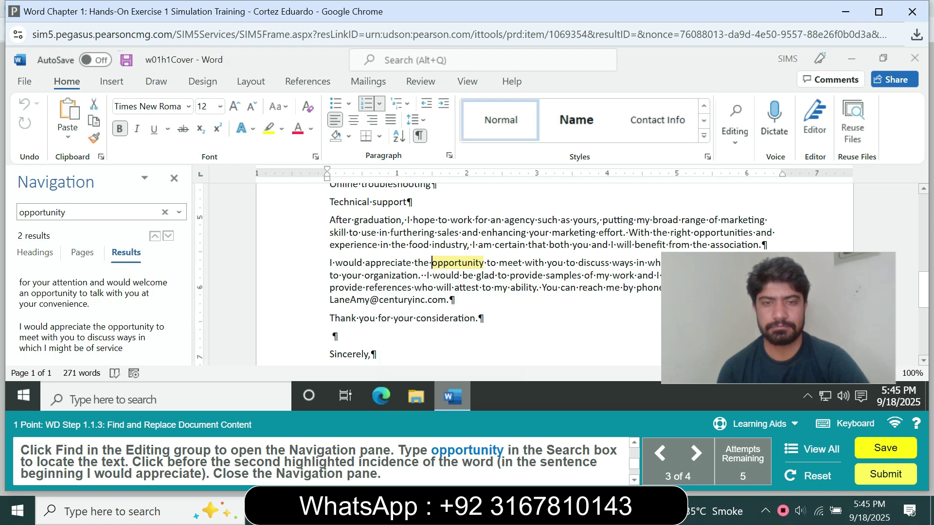
left_click_drag(431, 262, 484, 263)
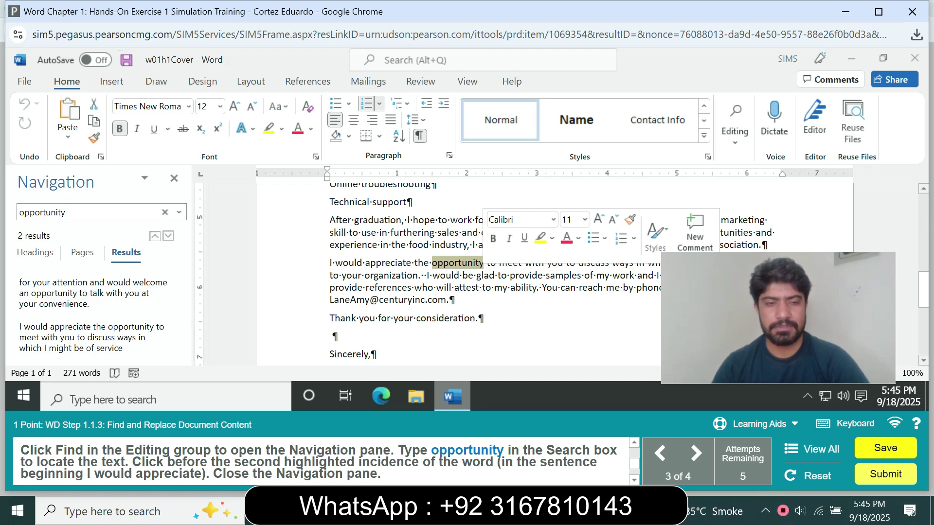
right_click(475, 267)
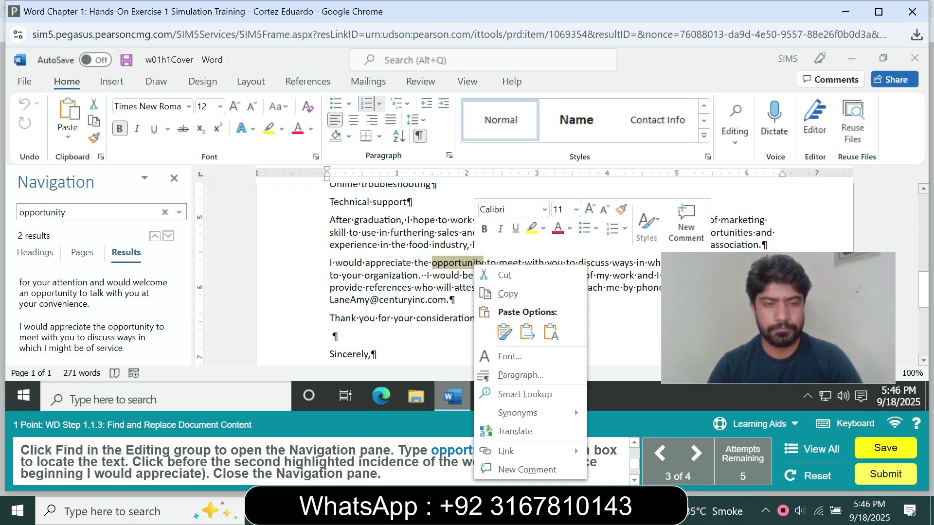
left_click(431, 263)
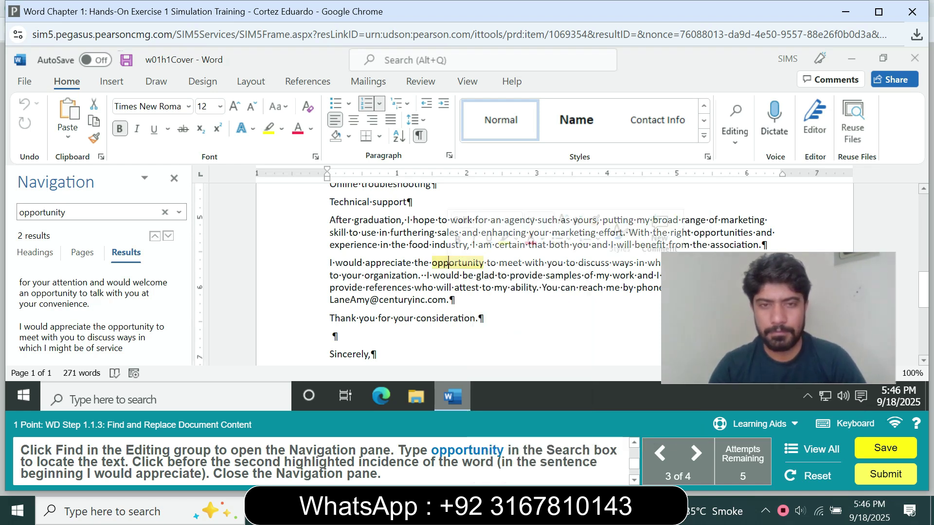